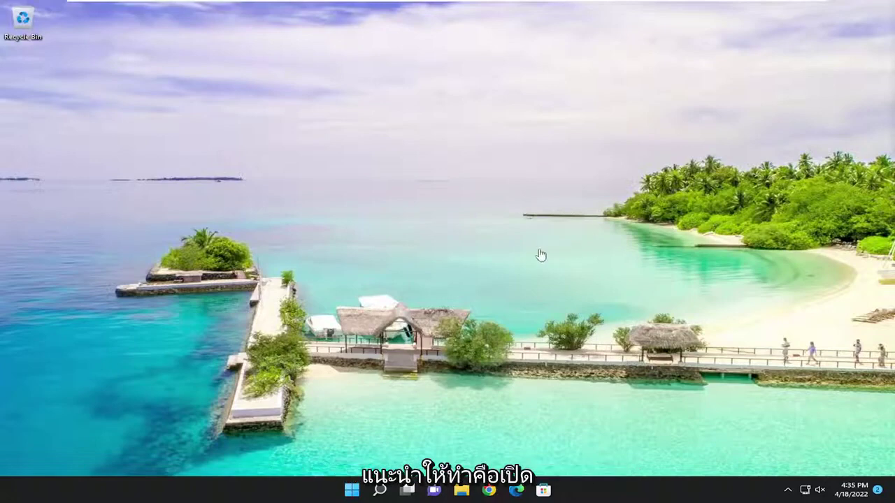
Find regedit in Windows Search, run it as administrator, and approve the UAC prompt.
click(378, 491)
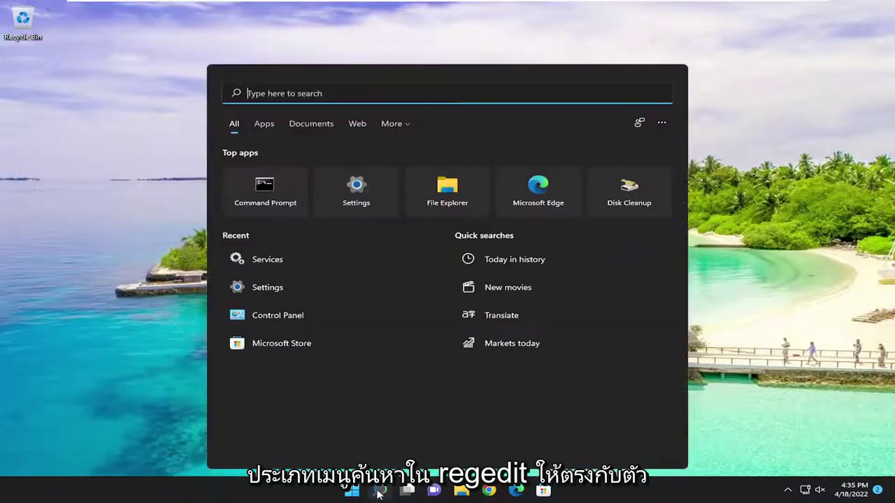
text(regedit)
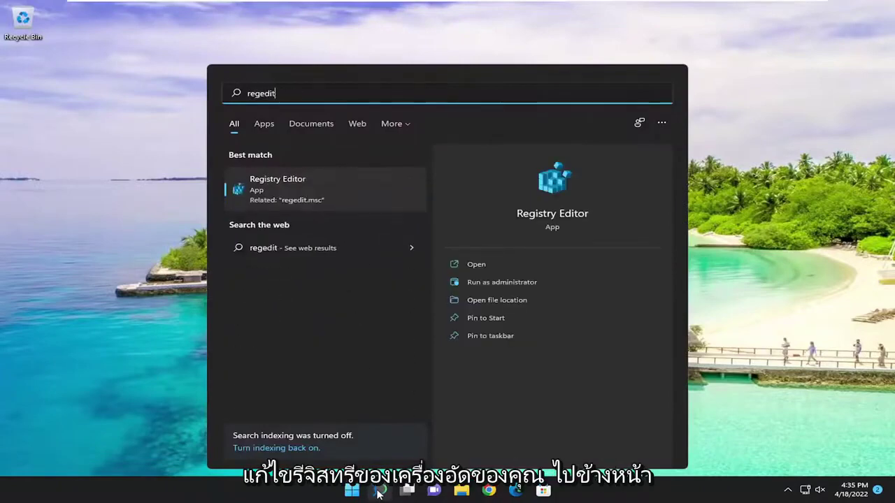
right_click(262, 184)
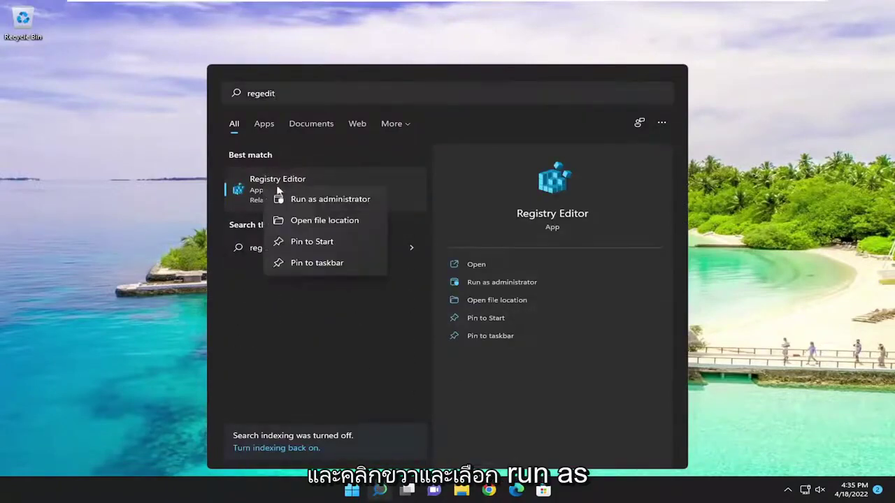
click(335, 200)
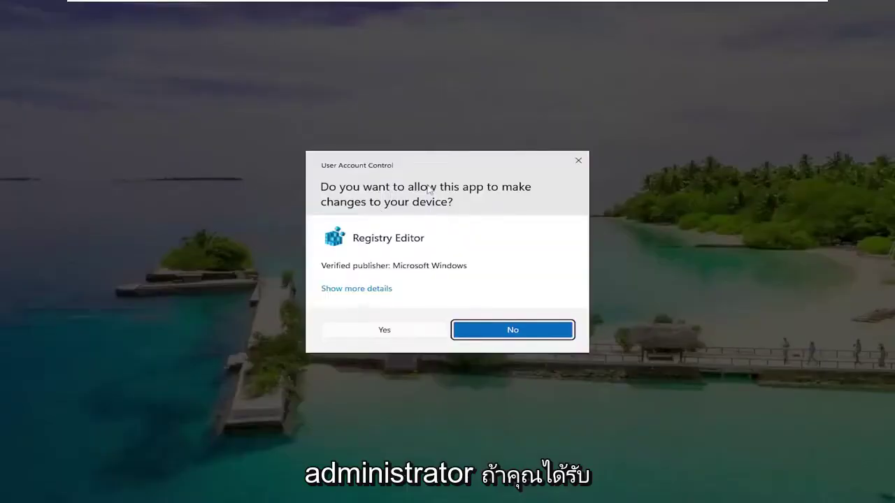
click(386, 331)
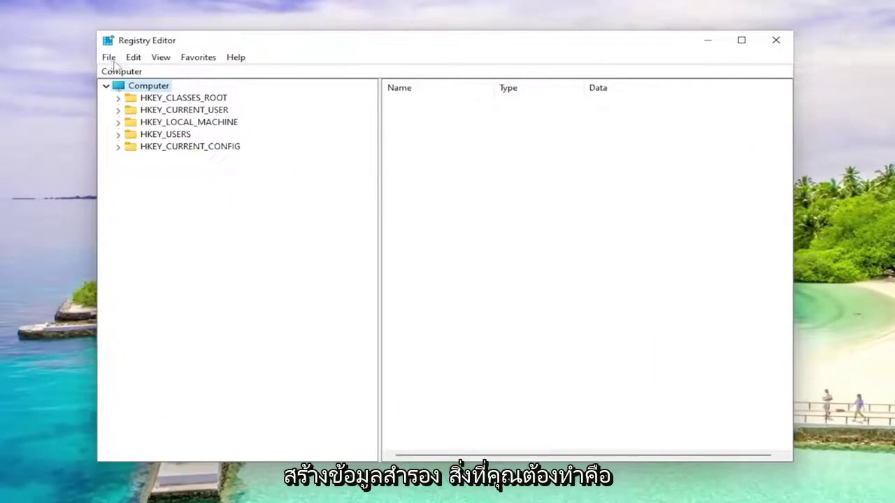
click(110, 58)
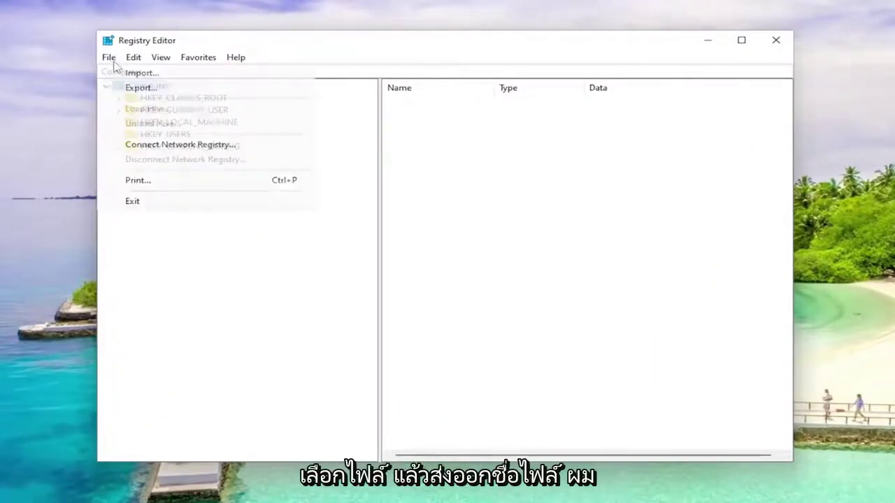
click(140, 88)
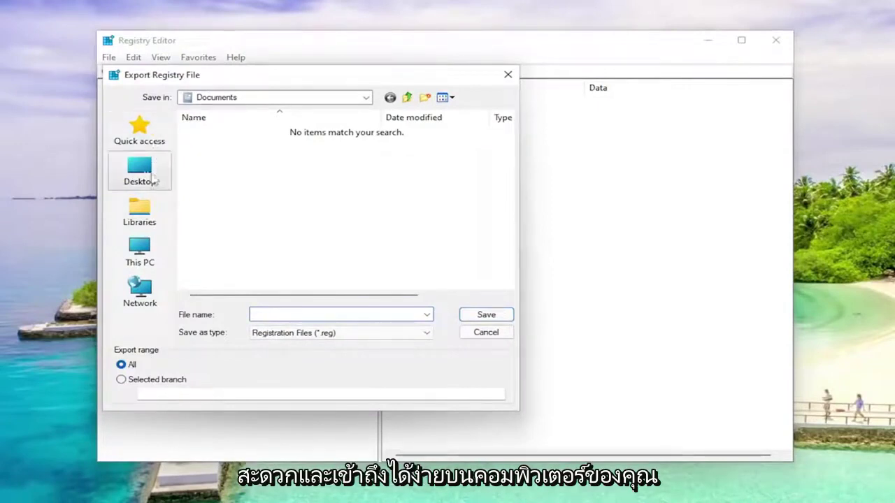
click(485, 333)
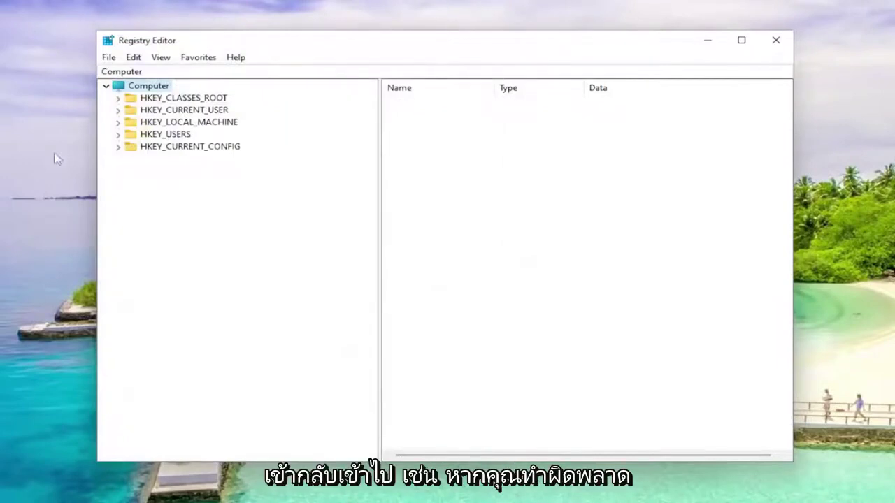
click(109, 57)
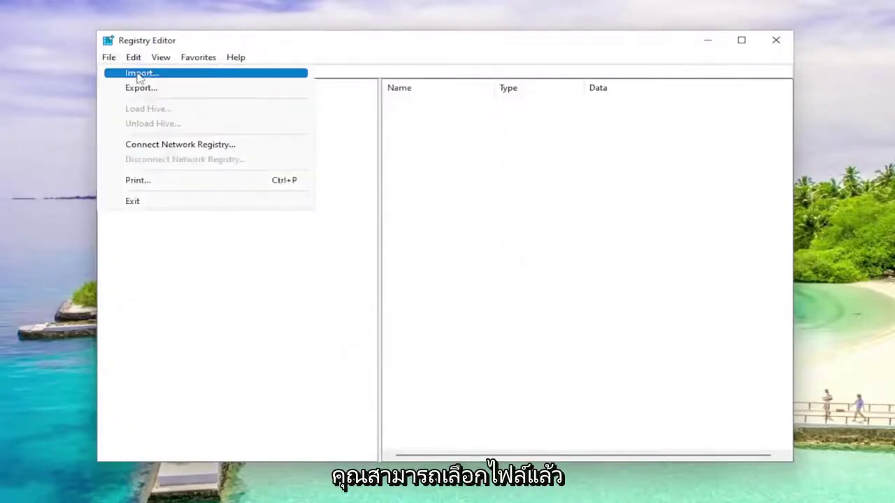
click(136, 72)
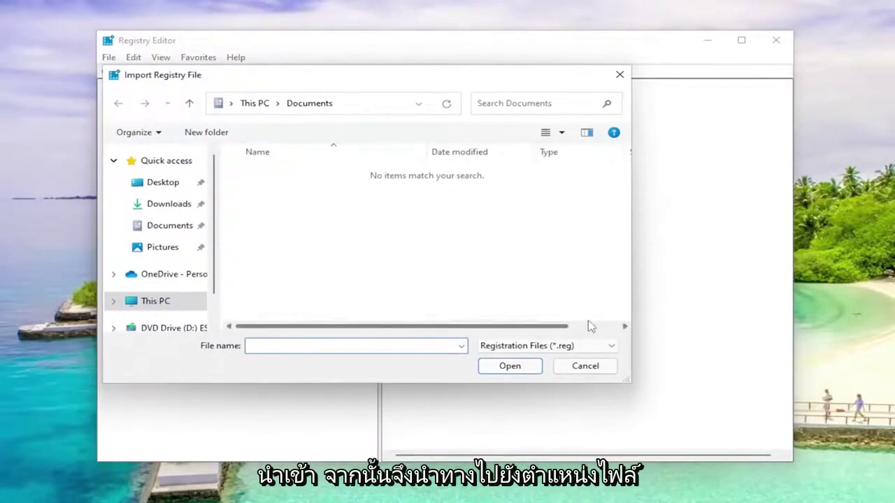
click(589, 368)
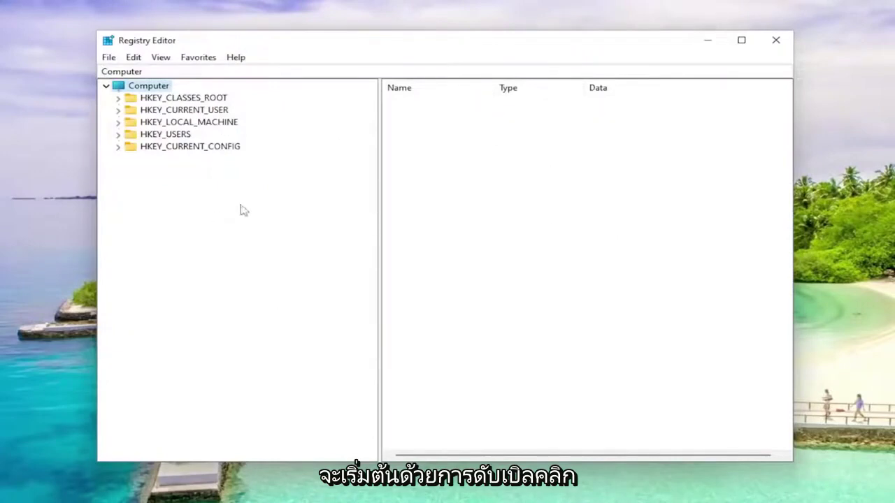
Expand HKEY_LOCAL_MACHINE > SYSTEM > CurrentControlSet > Control and select the Print key.
double_click(209, 123)
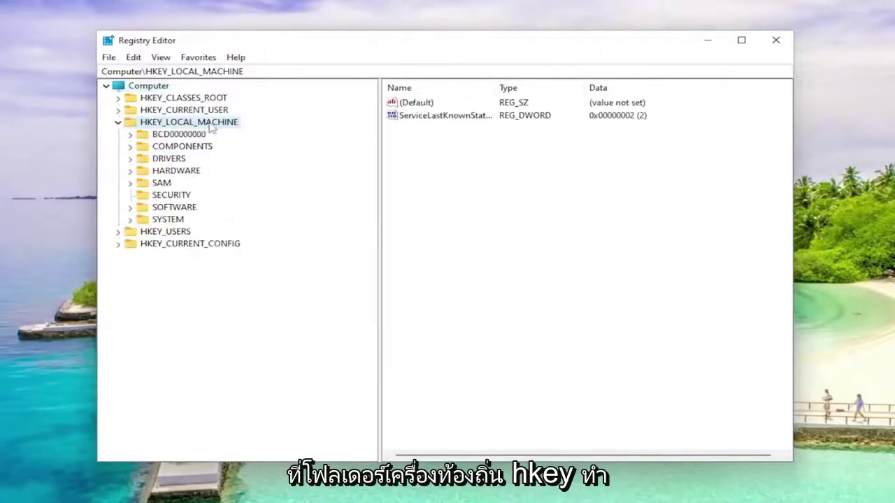
double_click(161, 220)
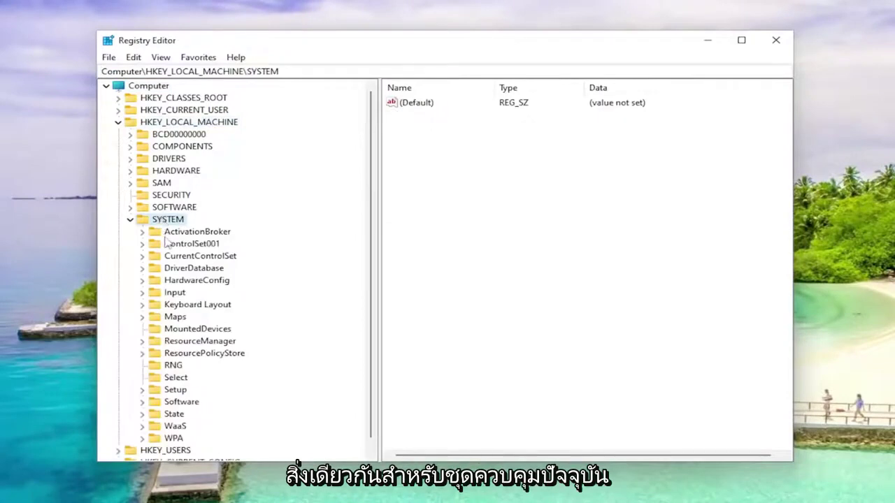
double_click(198, 257)
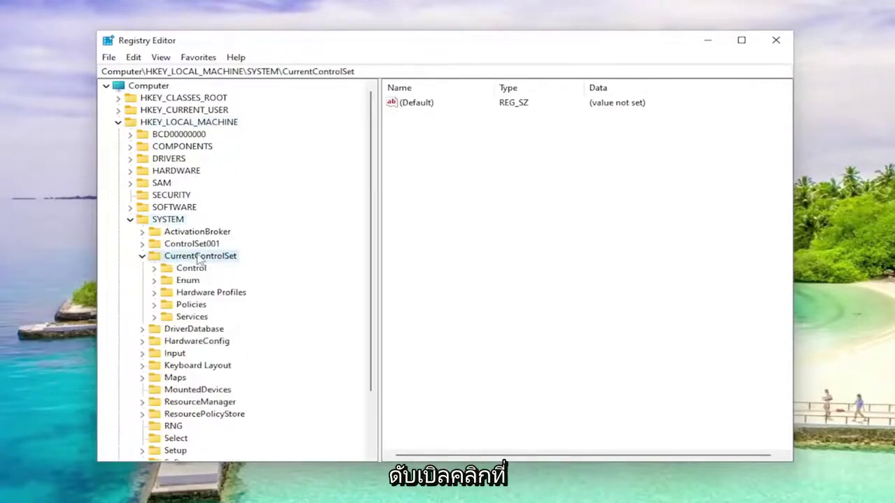
click(183, 268)
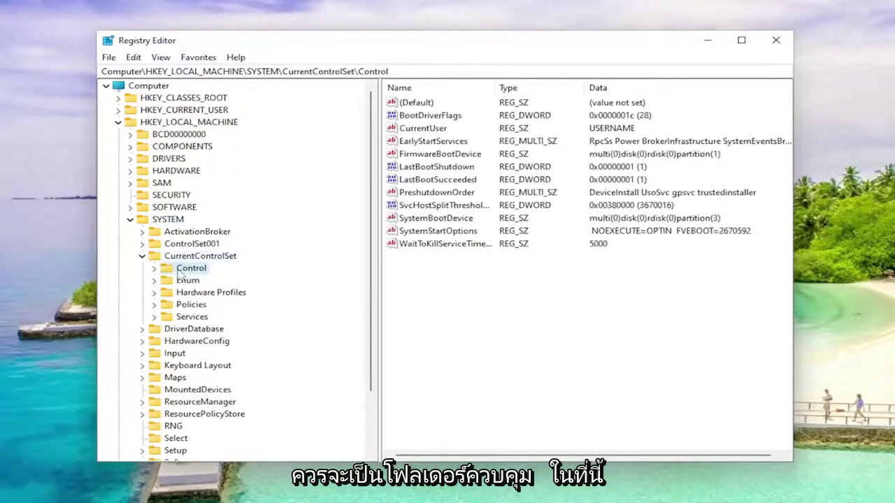
double_click(186, 273)
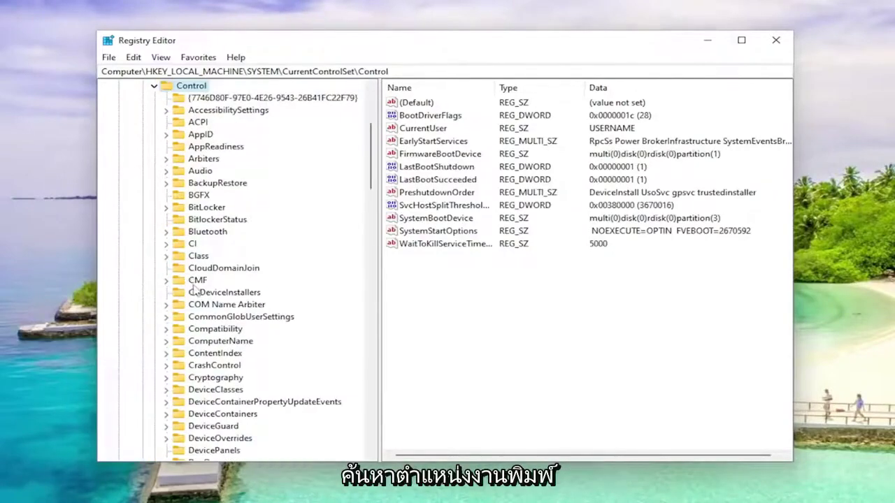
scroll(195, 289, down, 20)
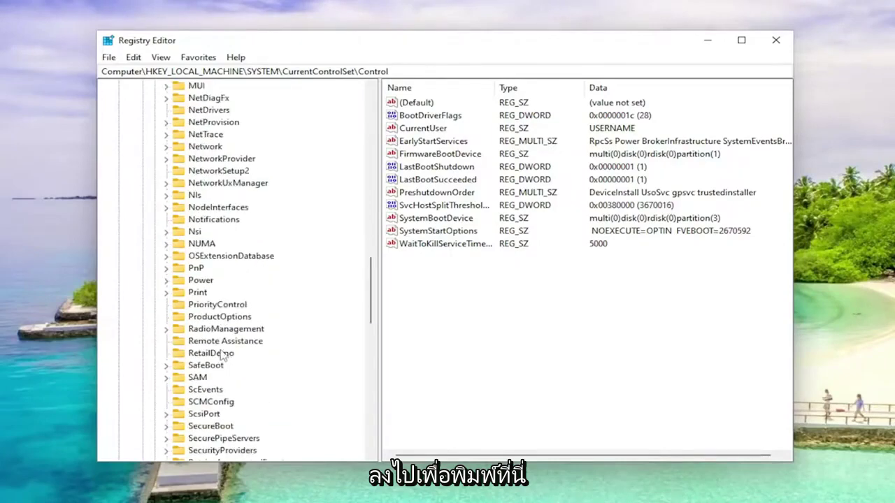
click(199, 293)
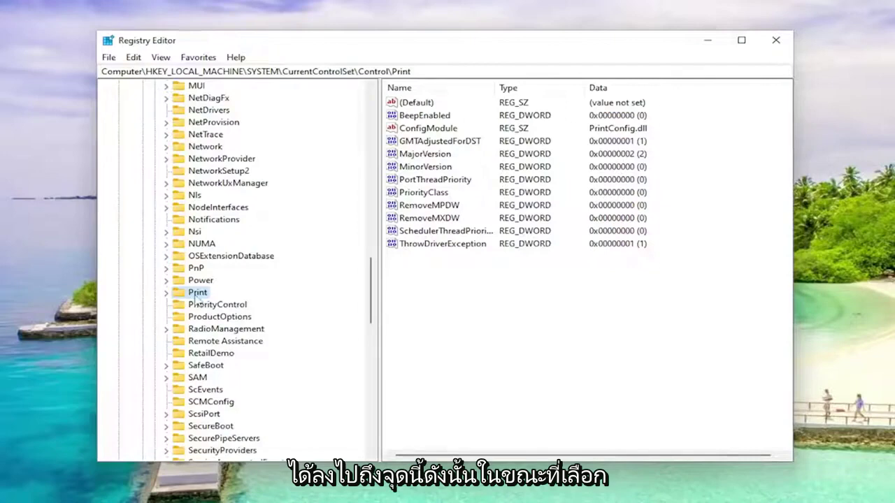
Add a DWORD (32-bit) value named RpcAuthnLevelPrivacyEnabled to Print and widen the Name column.
right_click(455, 292)
mouse_move(505, 299)
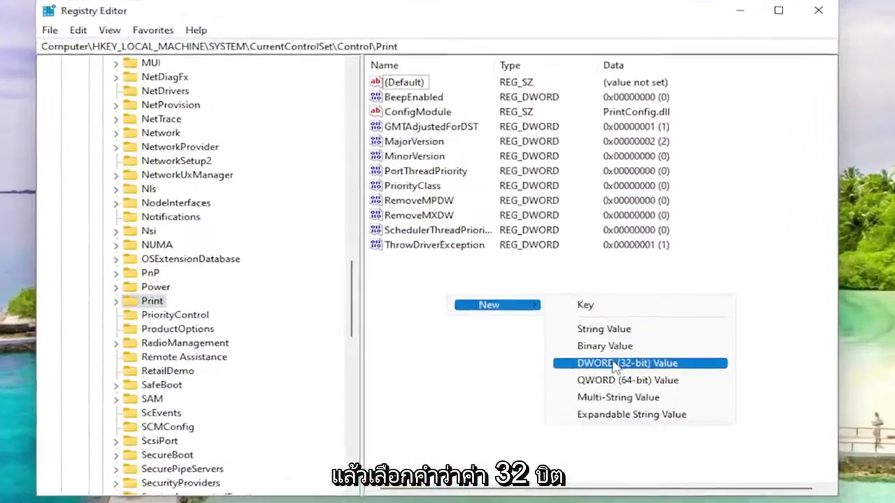
click(599, 347)
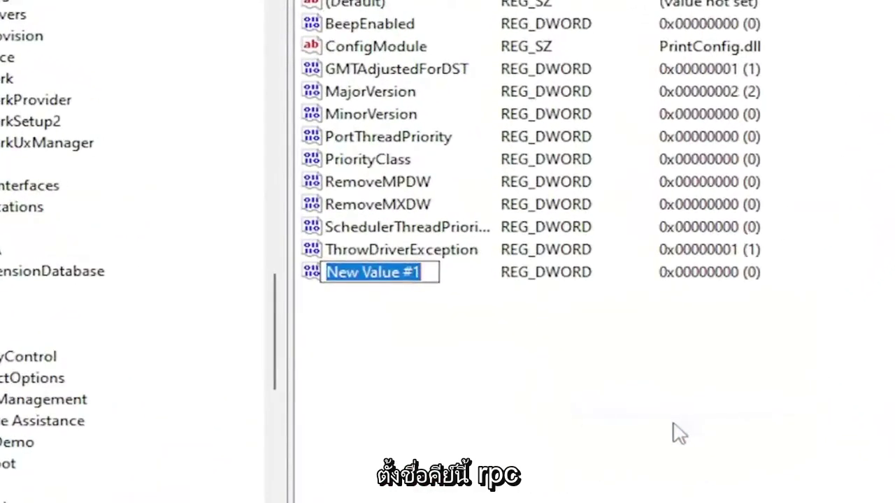
text(Rpc)
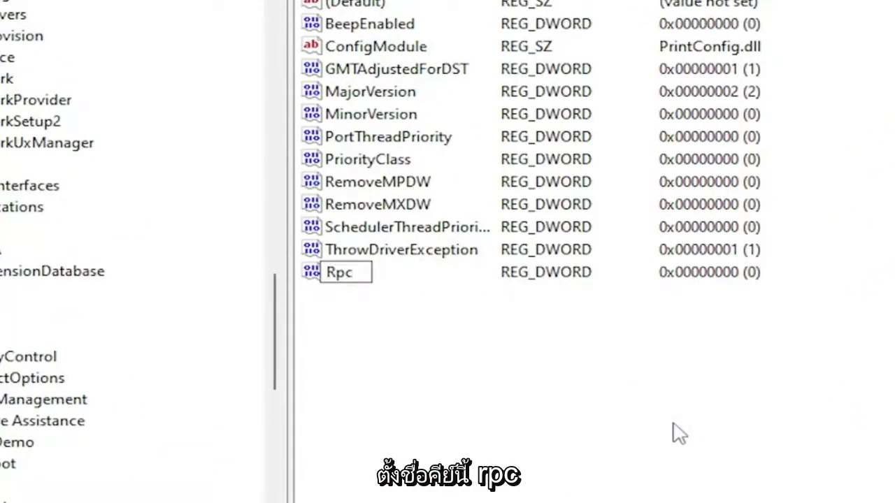
text(Aut)
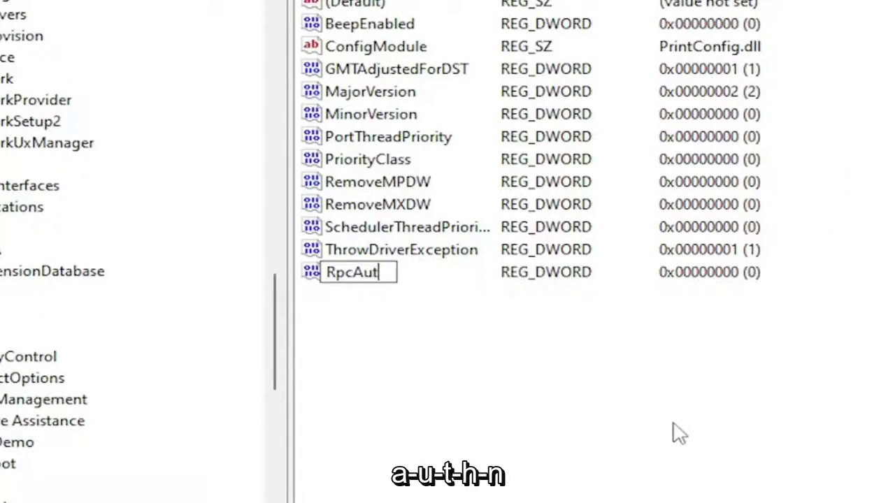
text(hnLeve)
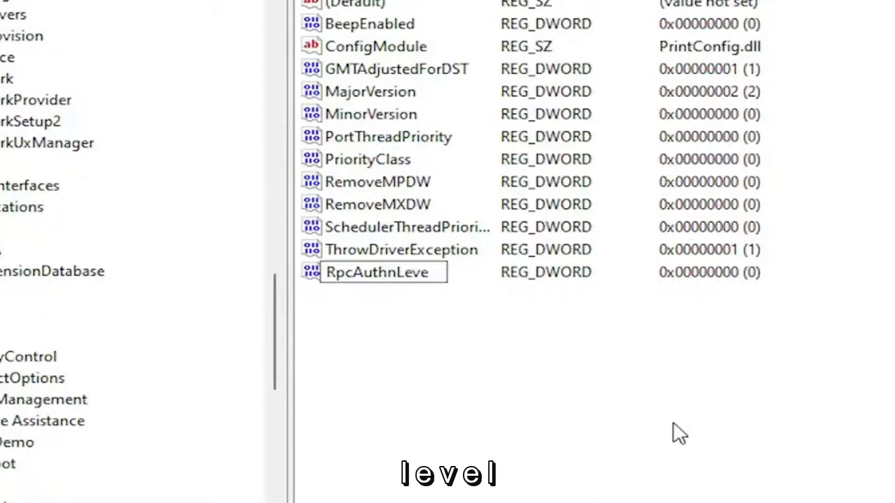
text(lPri)
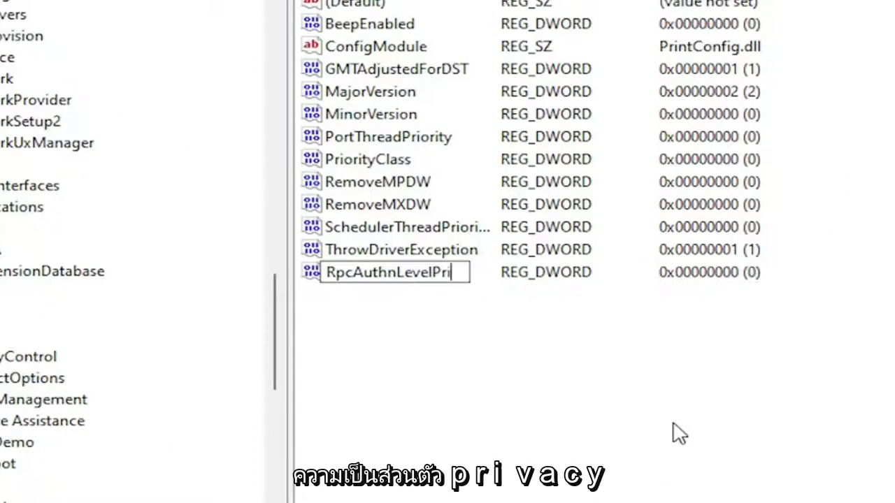
text(vacy)
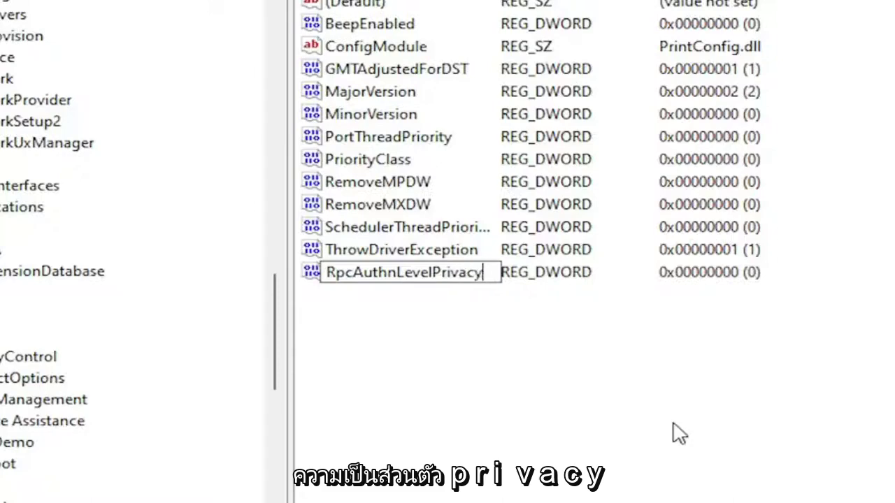
text(Enabled)
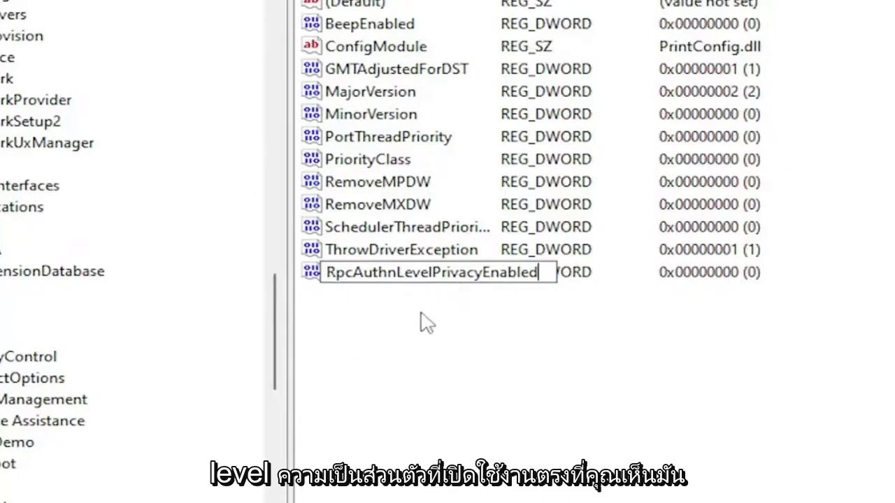
click(457, 359)
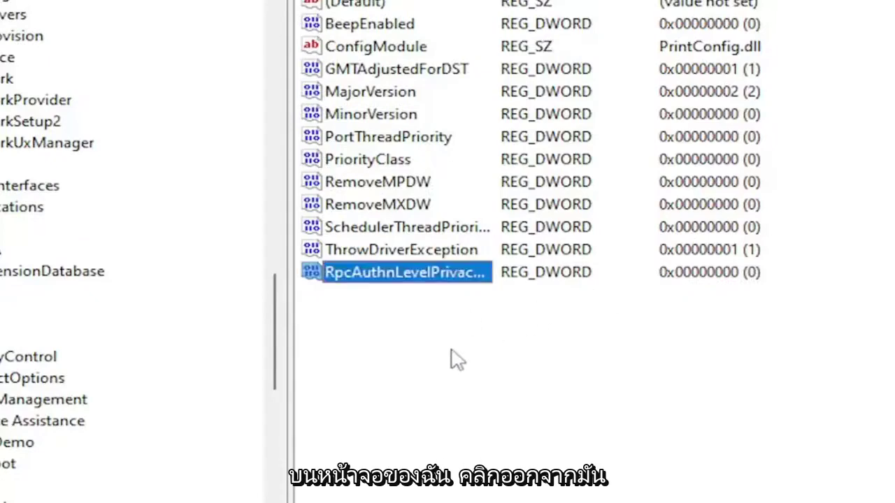
double_click(493, 0)
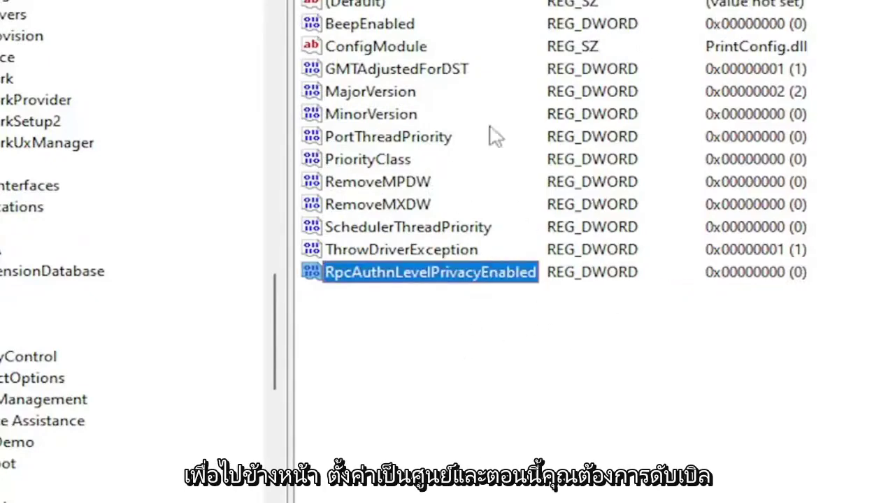
click(435, 308)
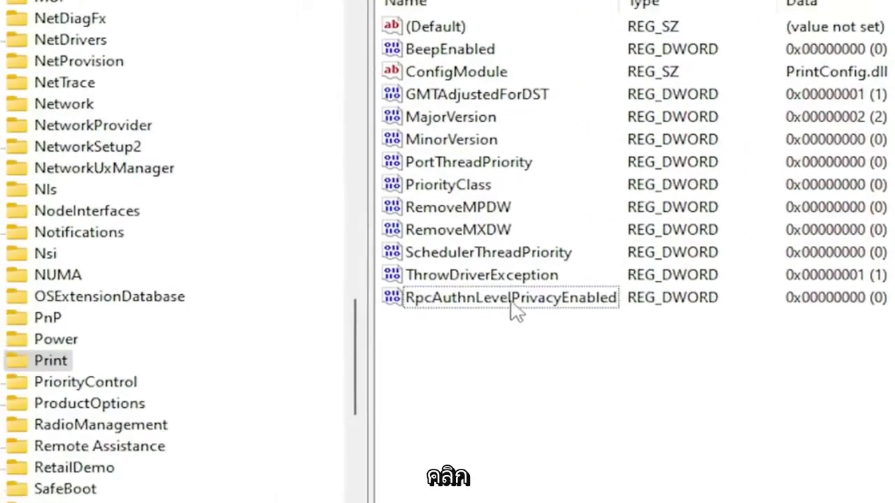
double_click(512, 307)
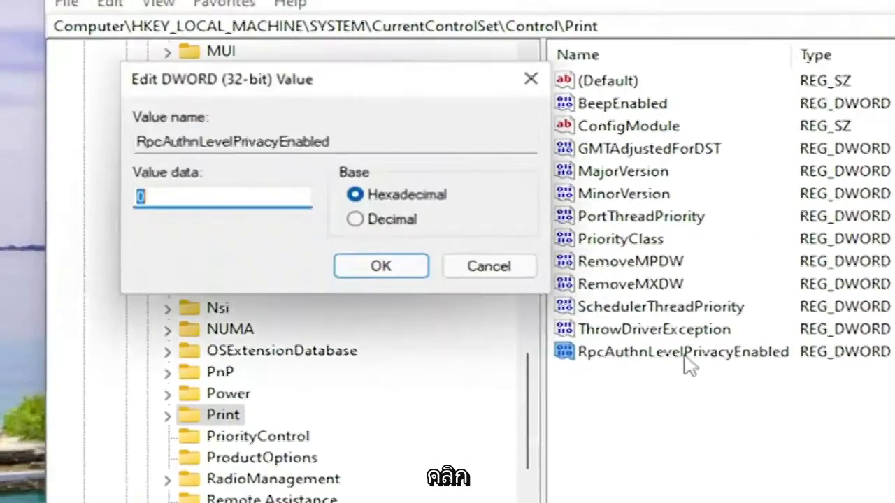
click(241, 226)
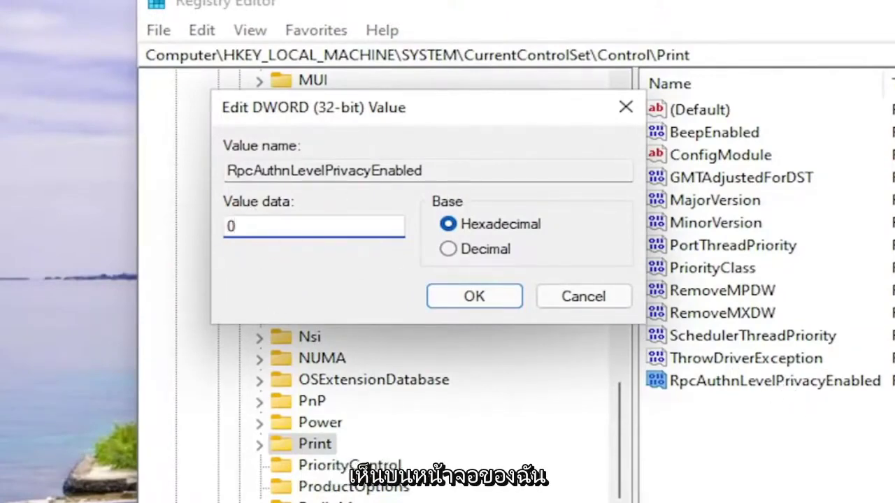
click(494, 300)
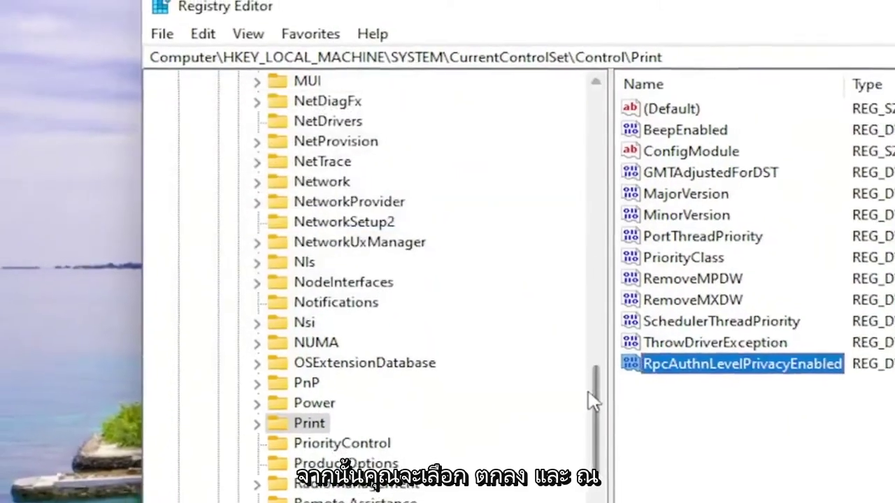
Collapse Control, CurrentControlSet, SYSTEM and HKEY_LOCAL_MACHINE back to the Computer root.
scroll(593, 400, up, 20)
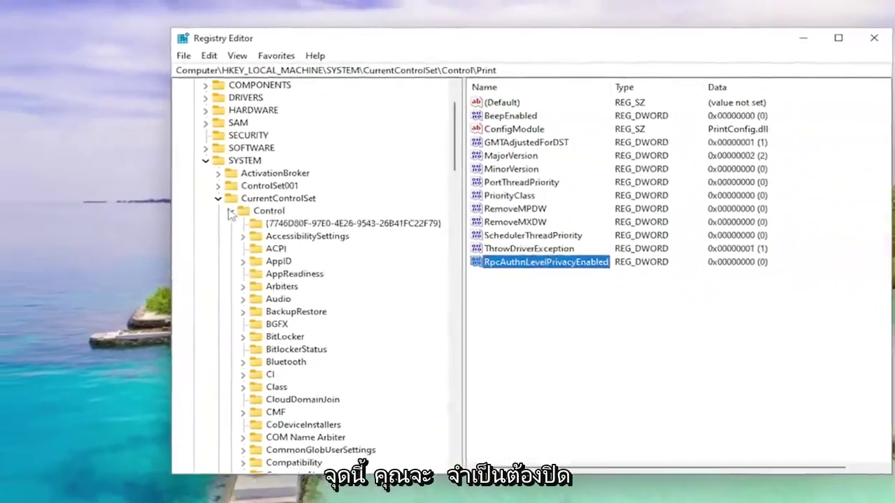
click(231, 211)
click(218, 199)
click(206, 160)
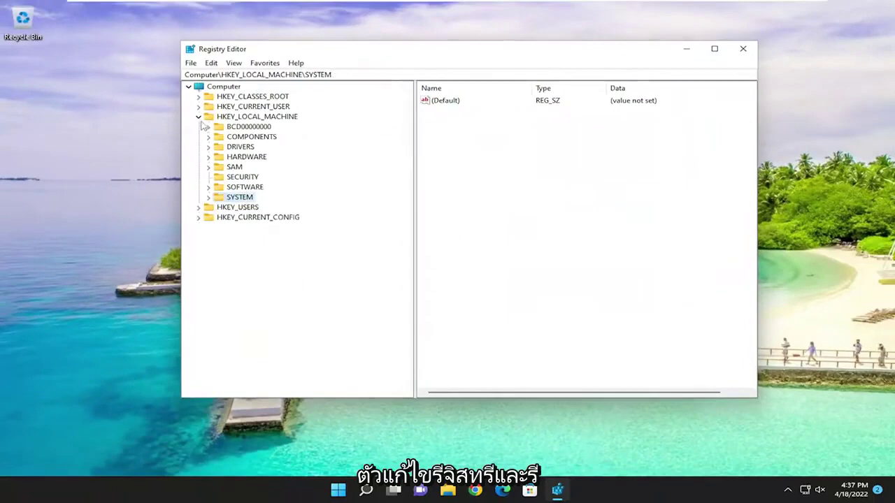
click(200, 116)
click(222, 86)
Close Registry Editor and bring up the Win+X Shut down or sign out options.
click(743, 49)
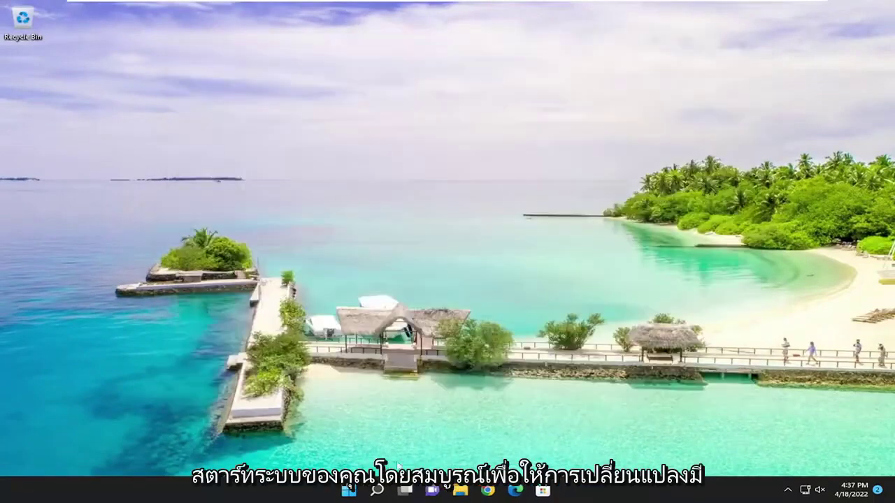
right_click(352, 490)
mouse_move(390, 445)
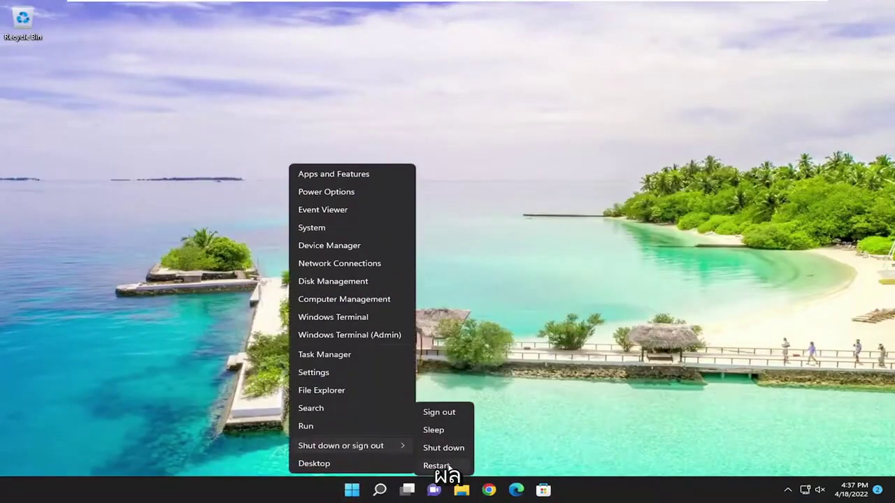